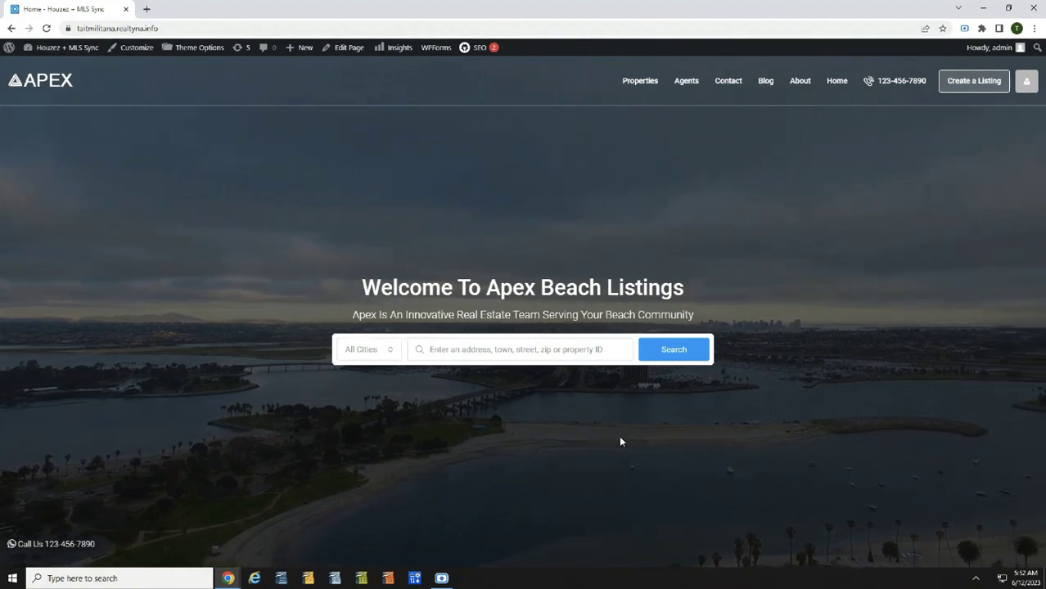
Step: Look at the site's Properties page, which currently shows no listings
left_click(638, 92)
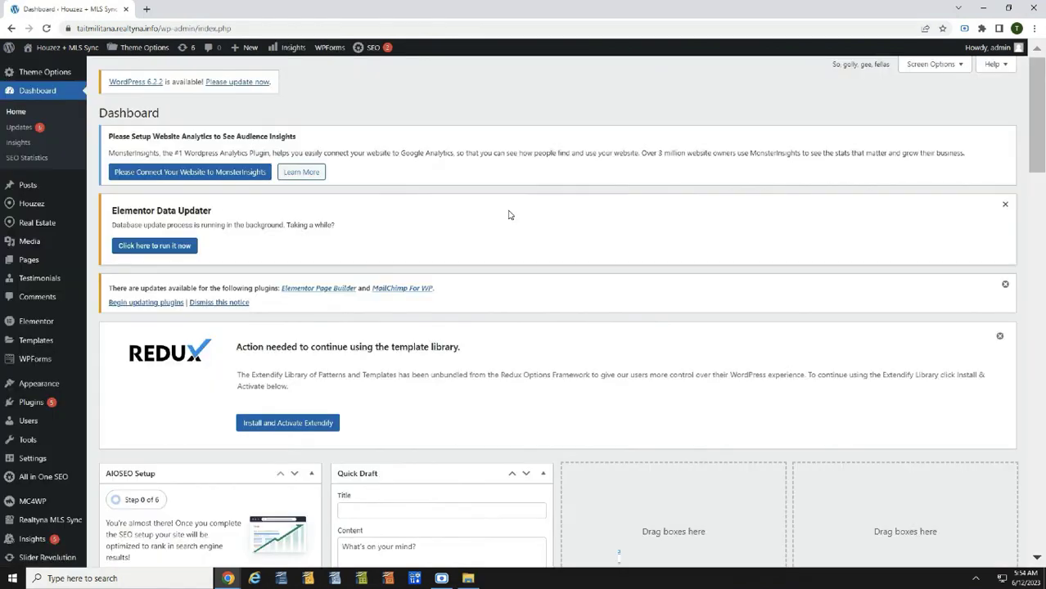
Step: Assign the Search Results template to the Properties page and update it
left_click(30, 260)
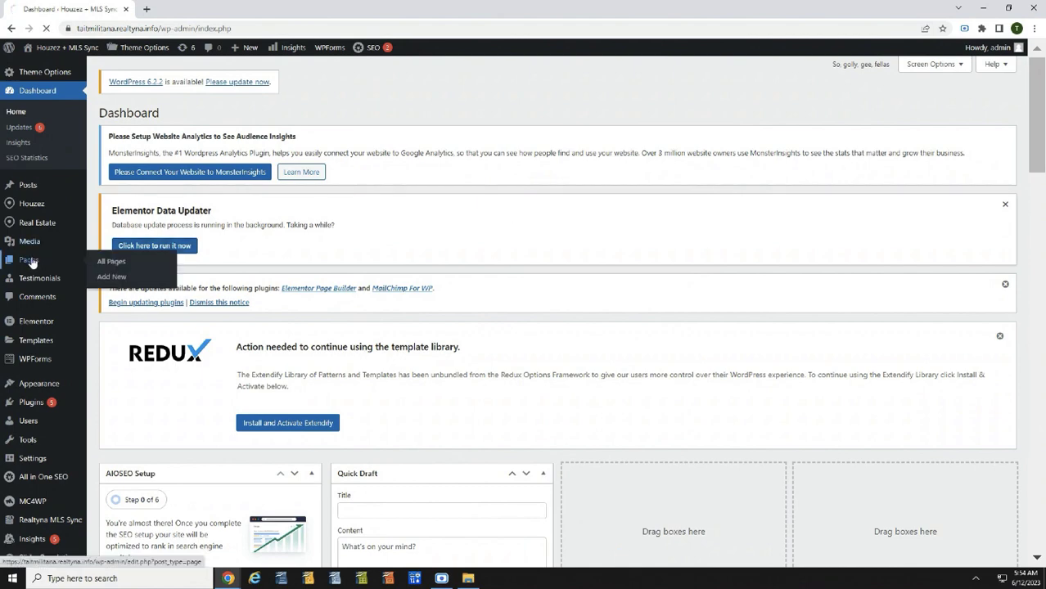
scroll(402, 270, "down", 3)
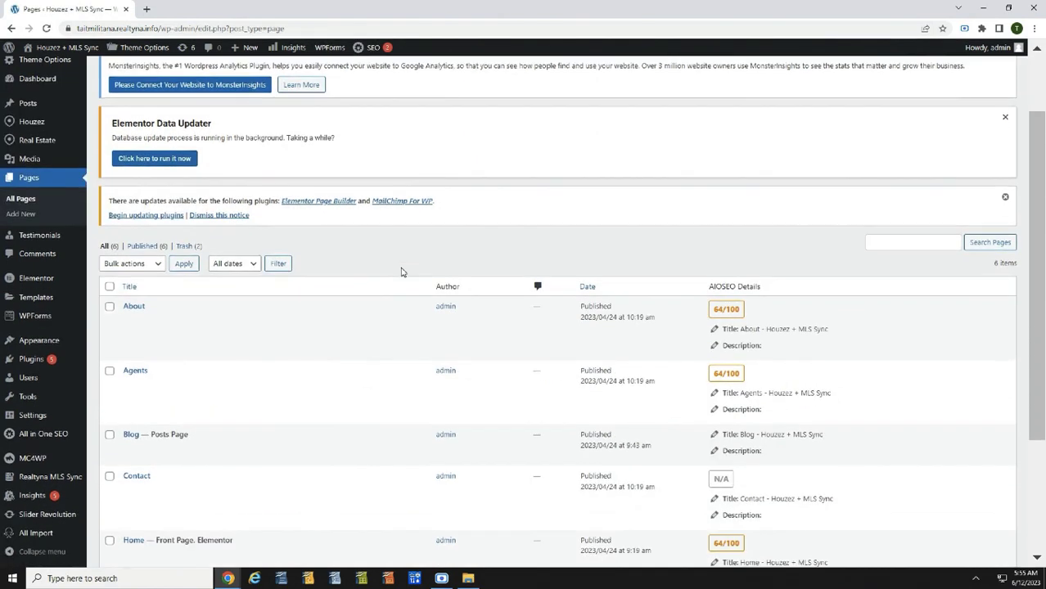
left_click(129, 446)
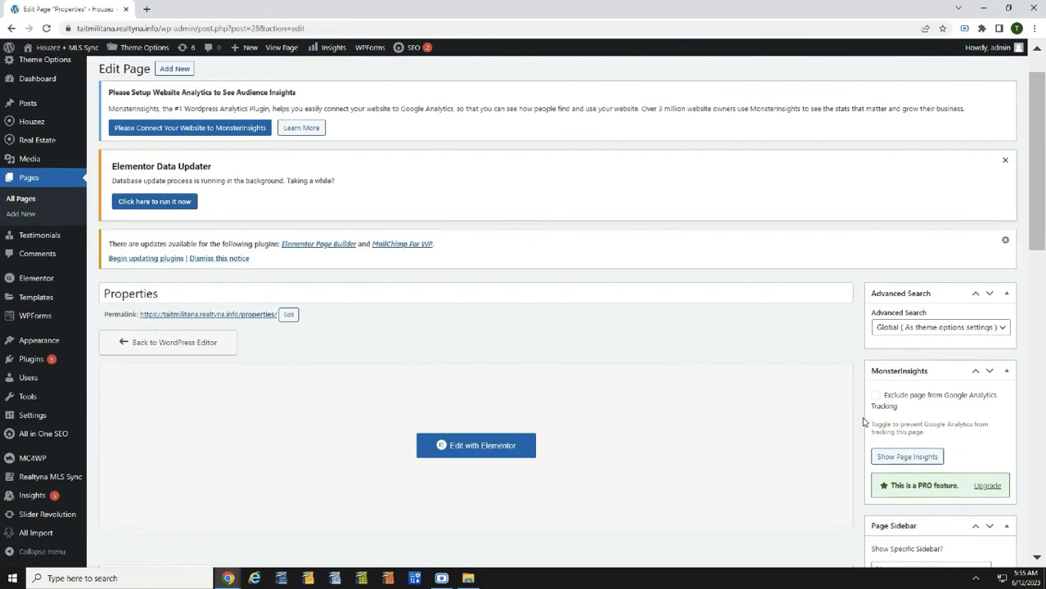
scroll(867, 423, "down", 4)
scroll(868, 423, "down", 3)
left_click(900, 390)
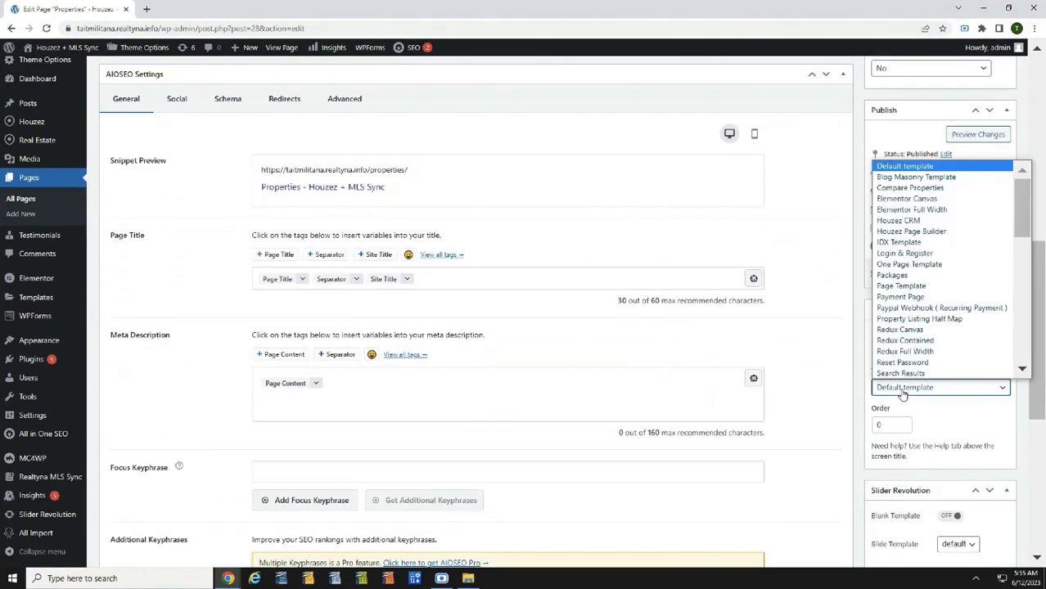
left_click(915, 374)
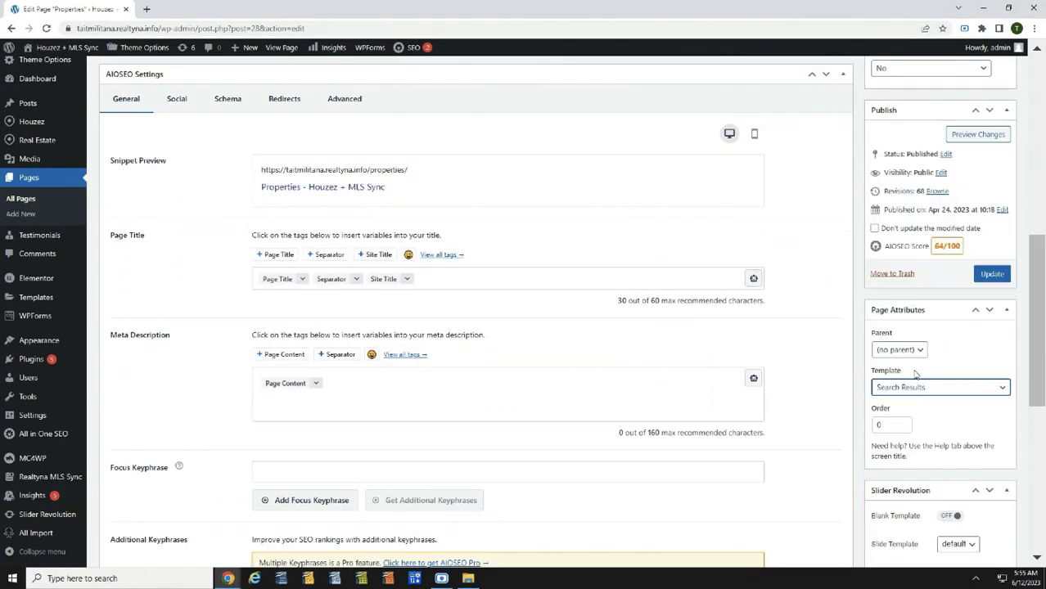
left_click(993, 275)
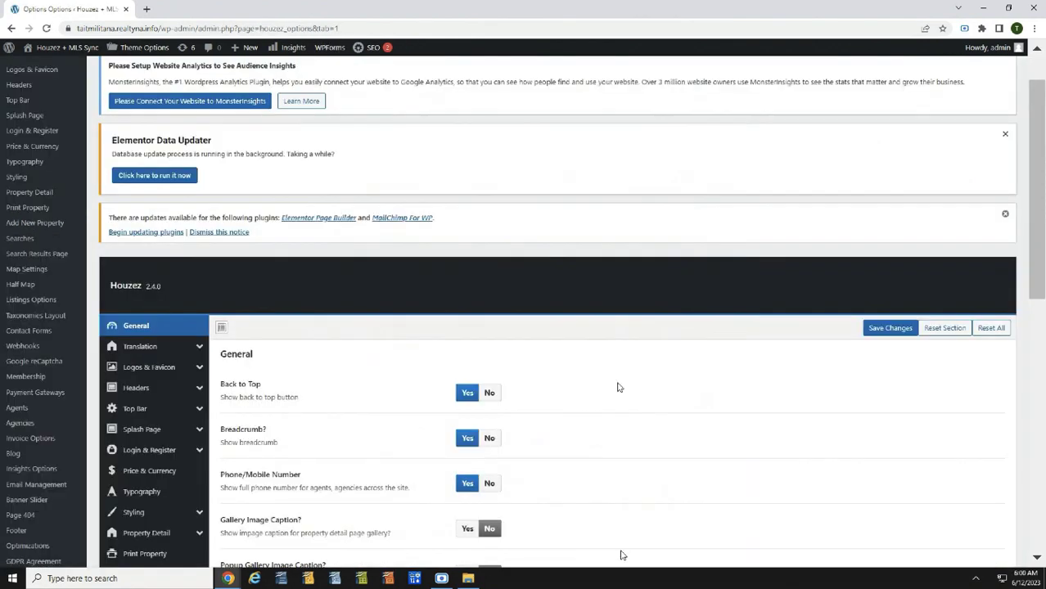
Step: Keep Half Map as the search result page with default order unchanged, and save
scroll(618, 387, "down", 4)
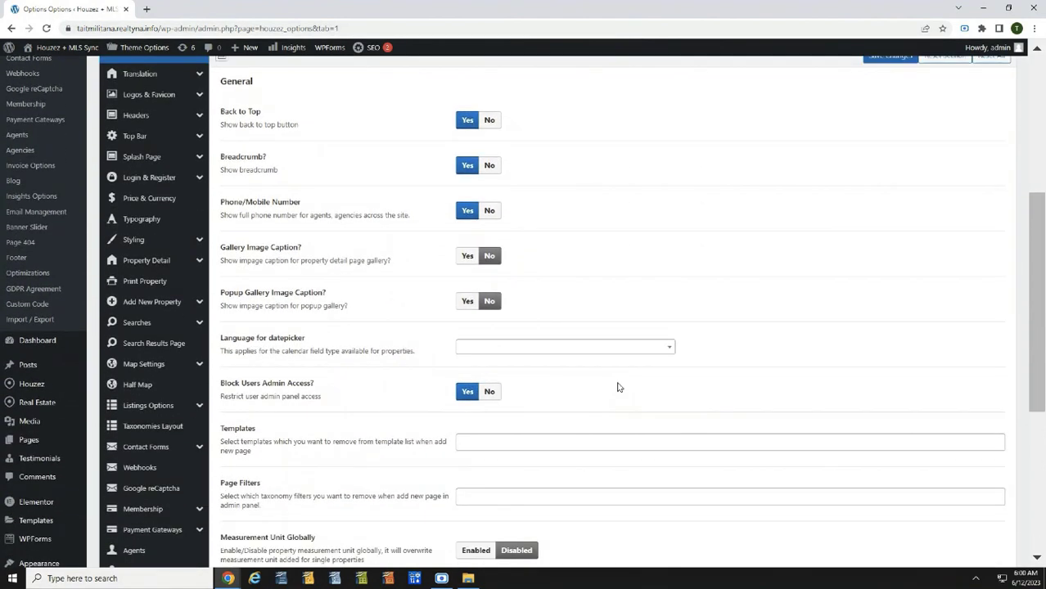
left_click(156, 343)
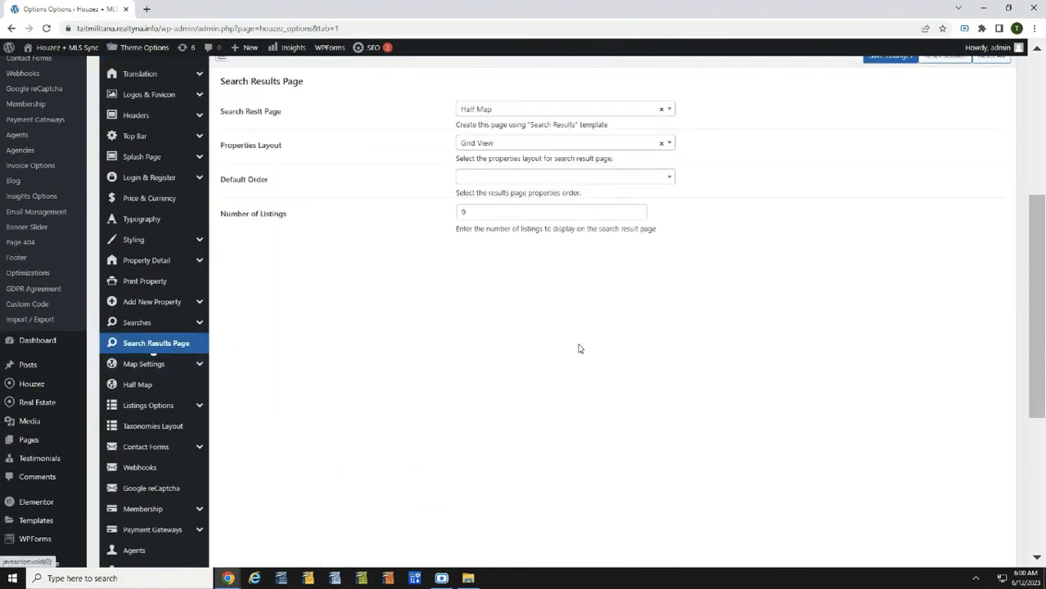
left_click(514, 113)
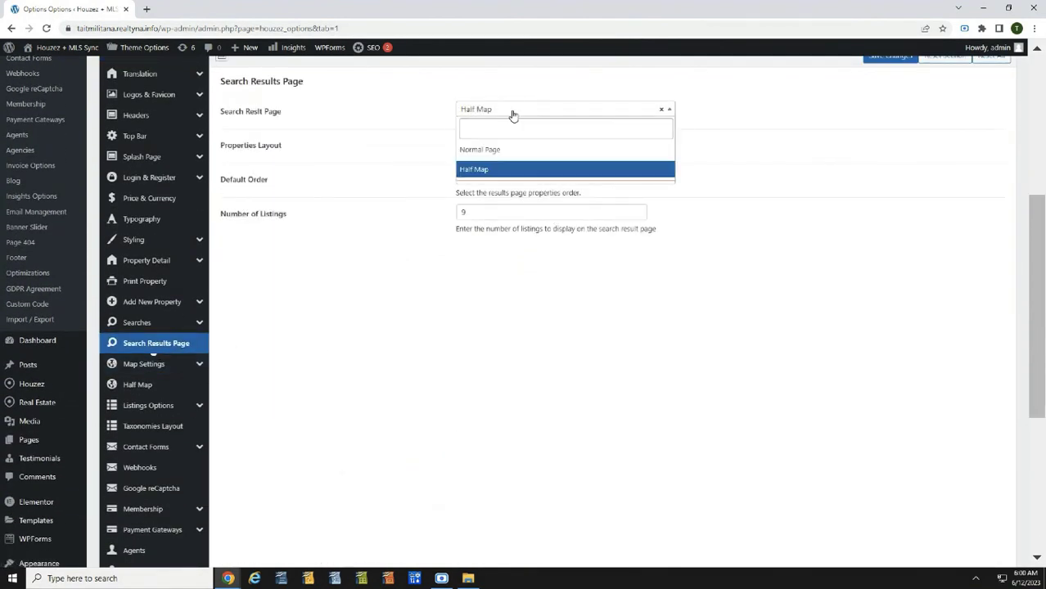
left_click(474, 168)
left_click(474, 176)
left_click(481, 210)
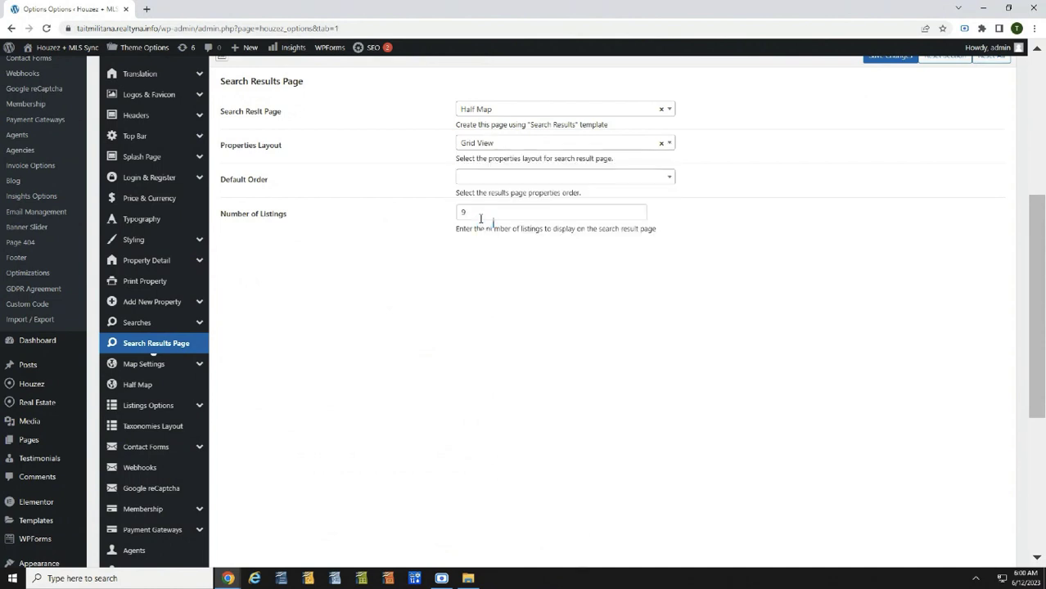
left_click(637, 177)
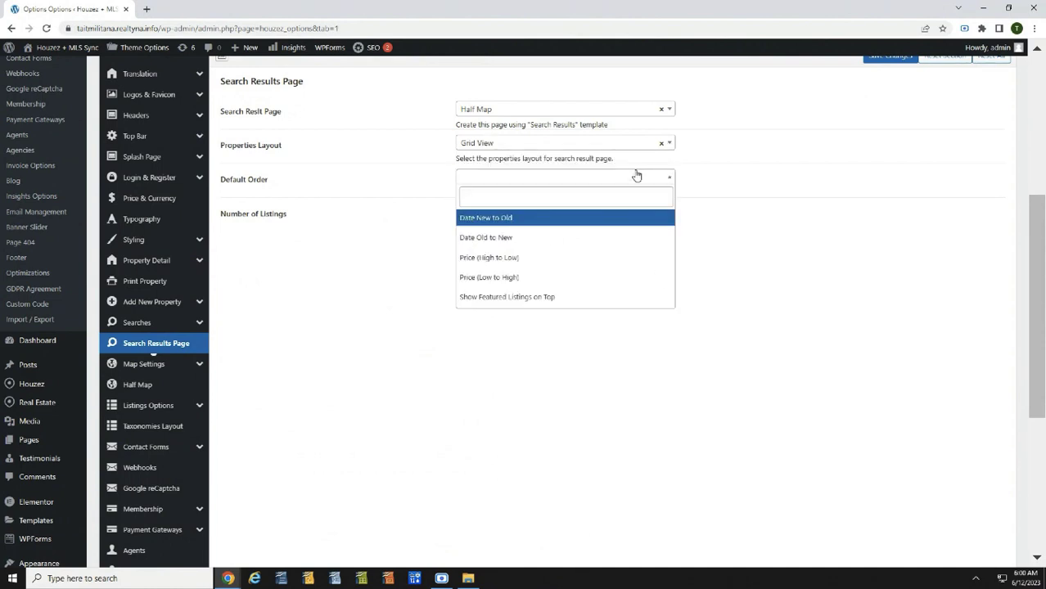
left_click(836, 212)
scroll(838, 214, "up", 1)
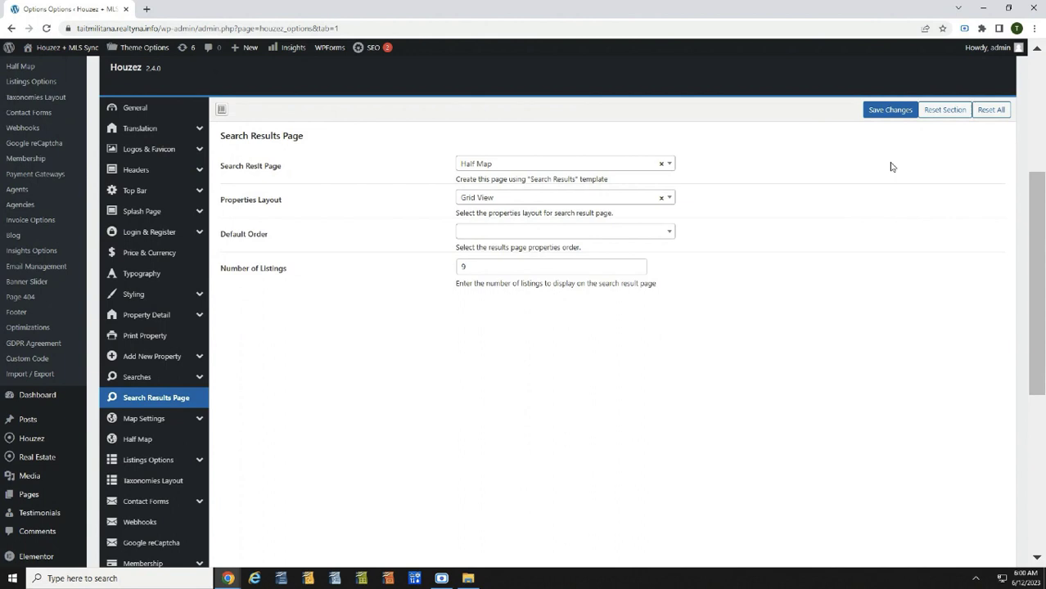
left_click(890, 108)
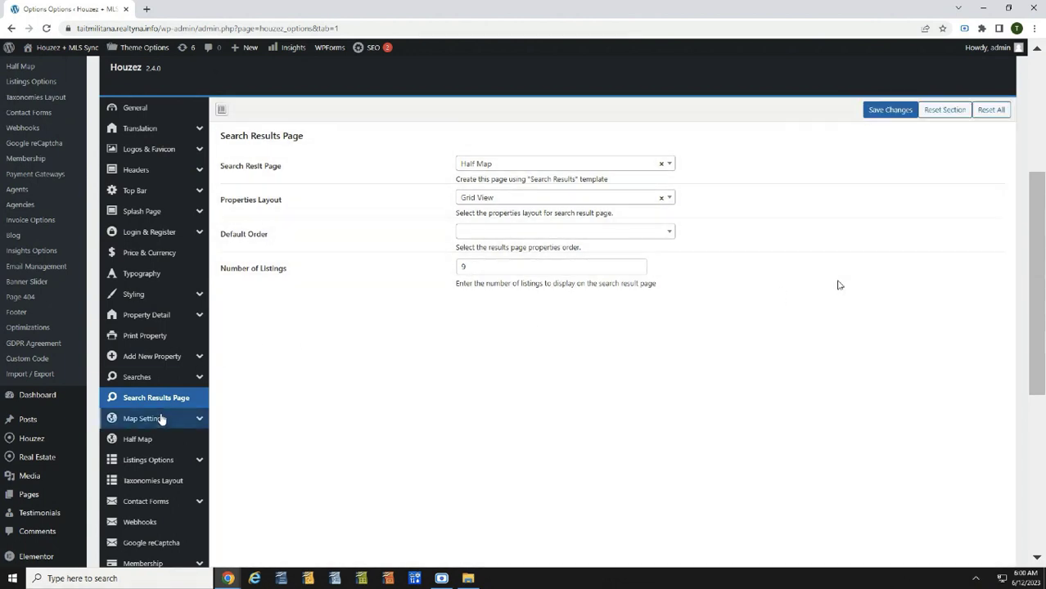
Step: Keep Marker Icon markers, check the cluster settings, and save the theme options
left_click(129, 418)
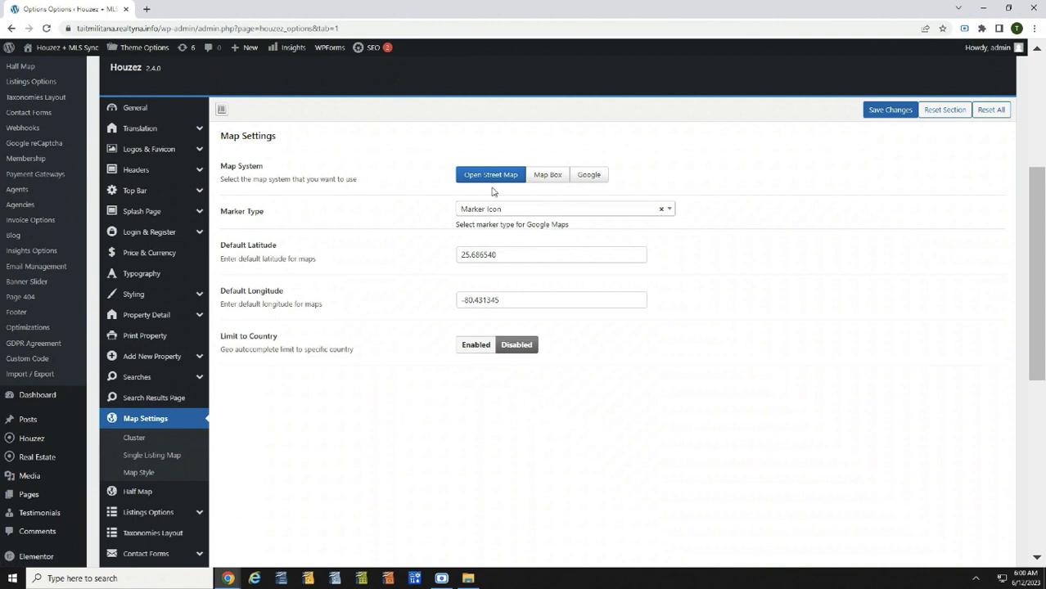
left_click(499, 211)
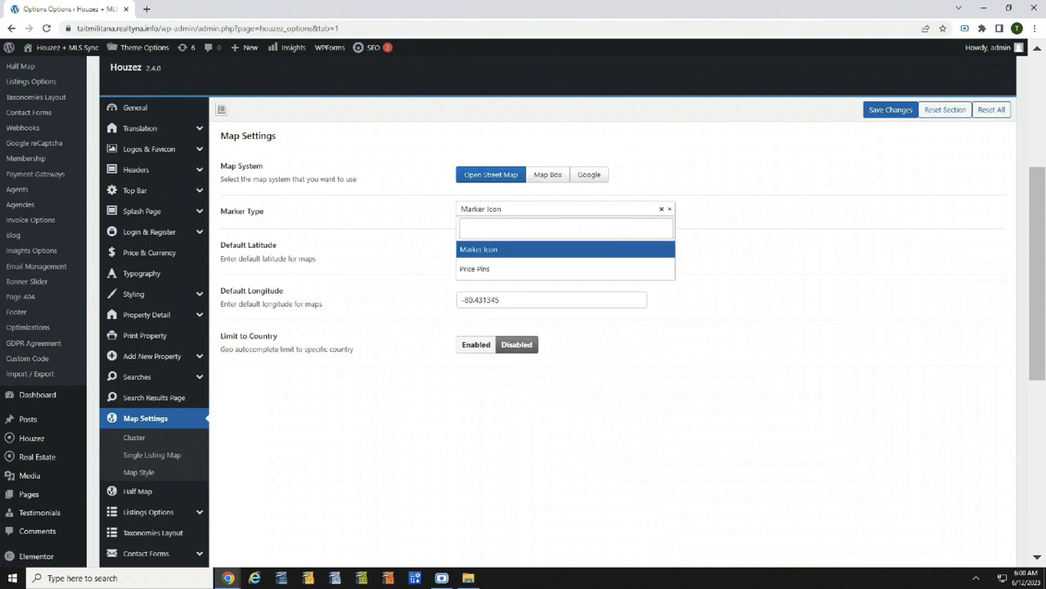
left_click(486, 252)
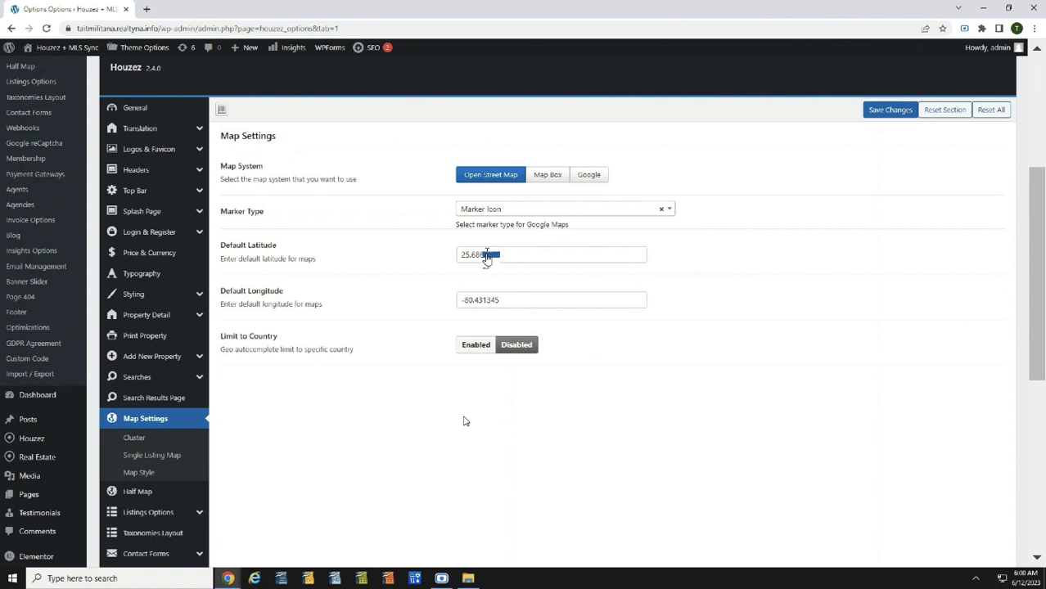
left_click(135, 438)
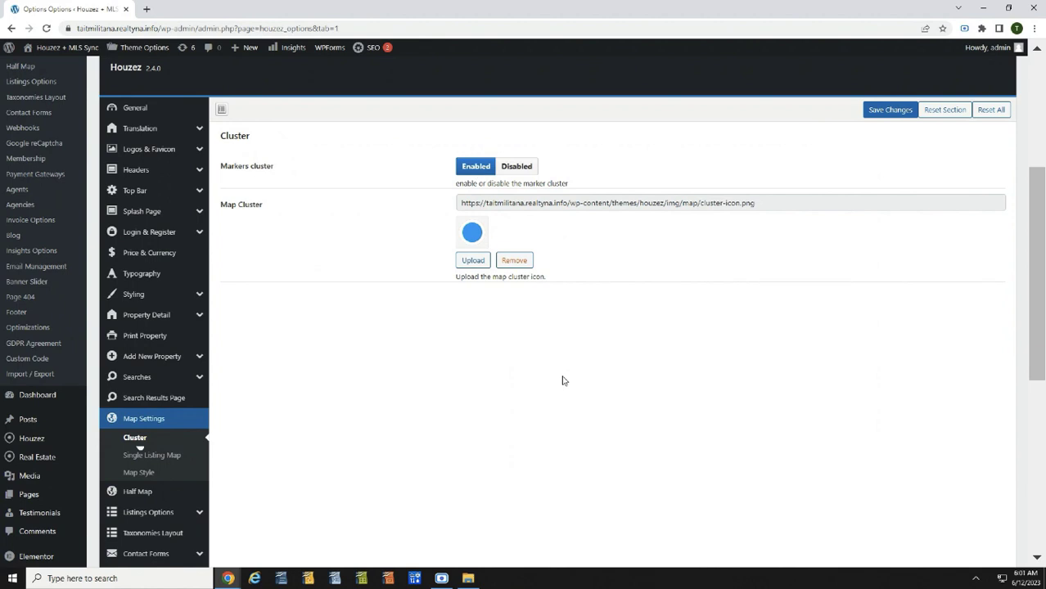
left_click(890, 111)
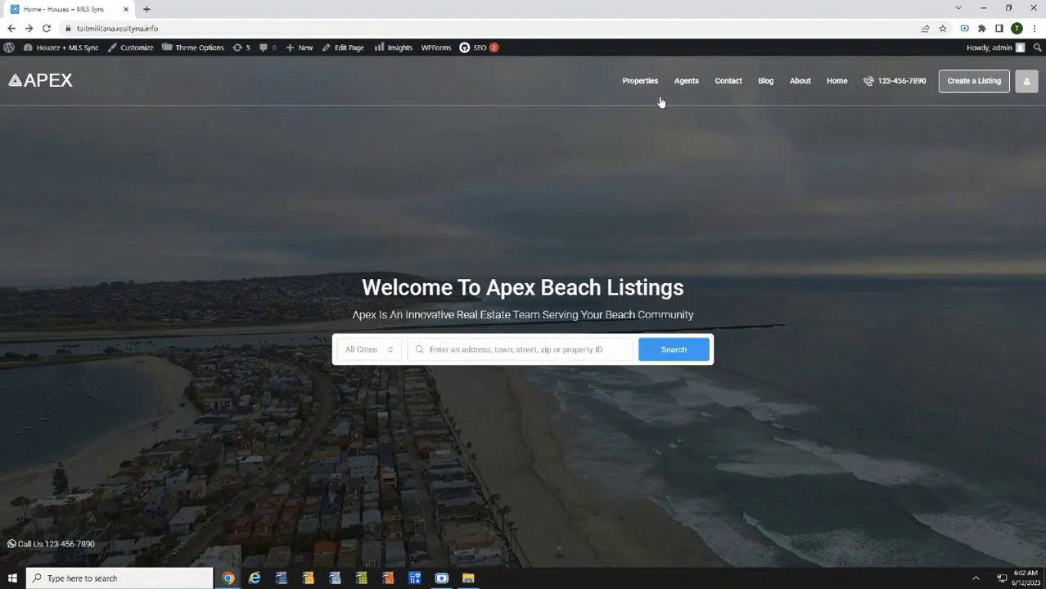
Step: View the front-end Properties page, now listing 50 results beside a clustered map
left_click(645, 81)
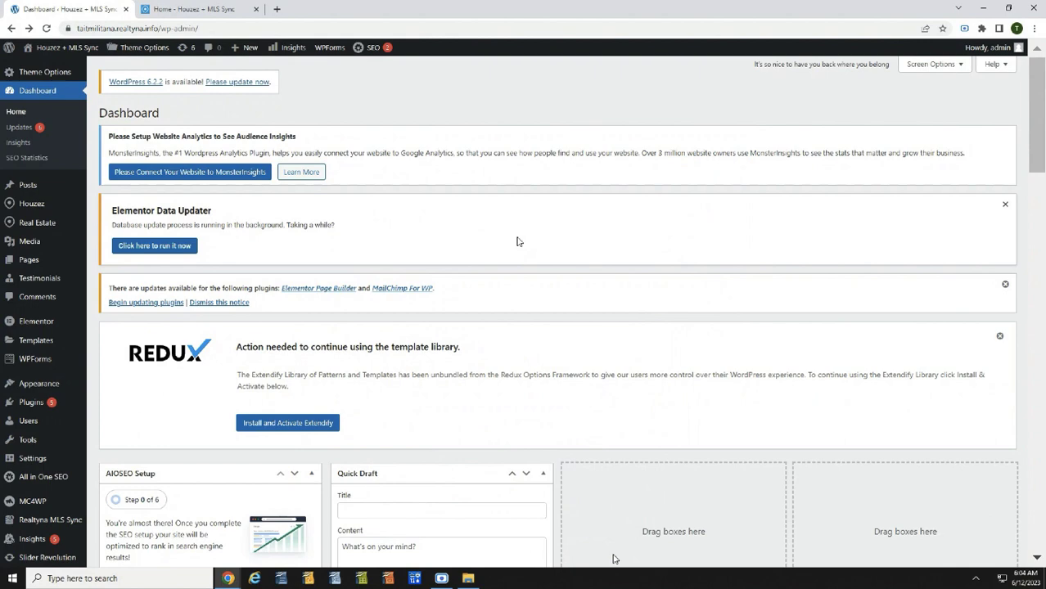
Step: In Banner Search, make Type the first field, turn on status tabs, and save
left_click(23, 72)
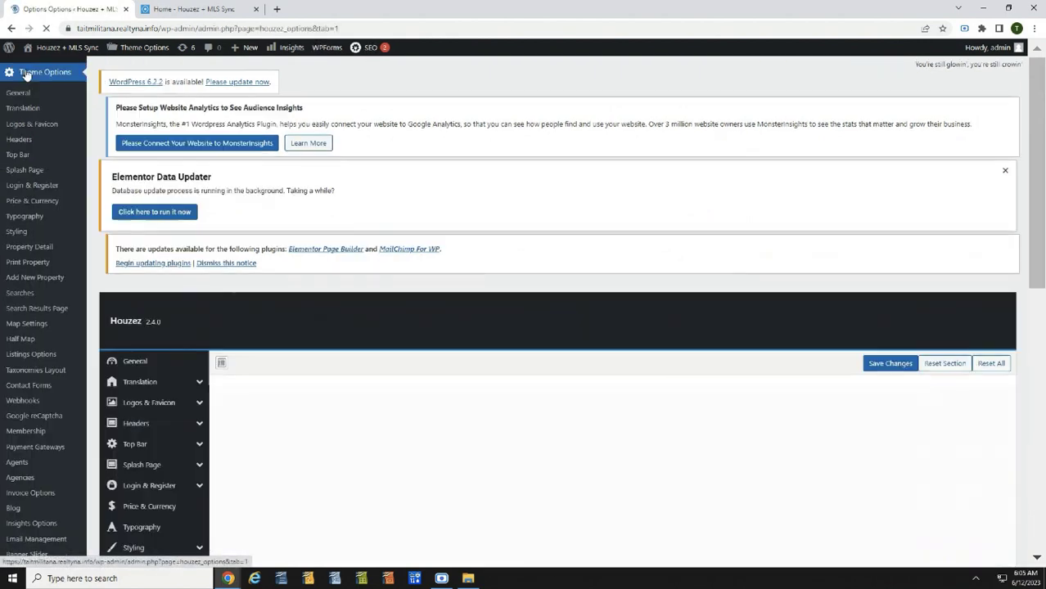
scroll(382, 293, "down", 5)
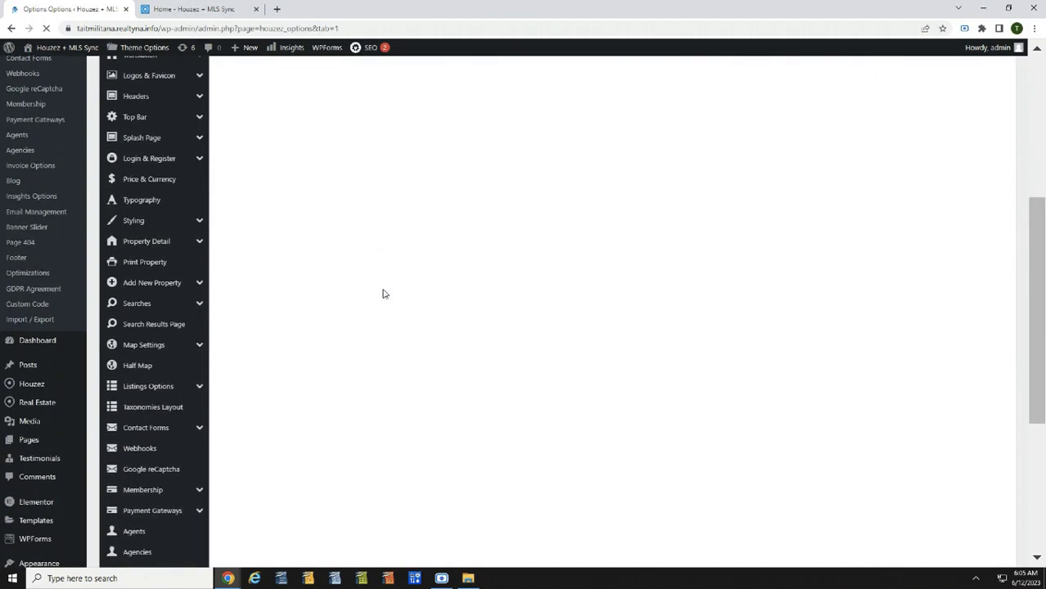
left_click(181, 326)
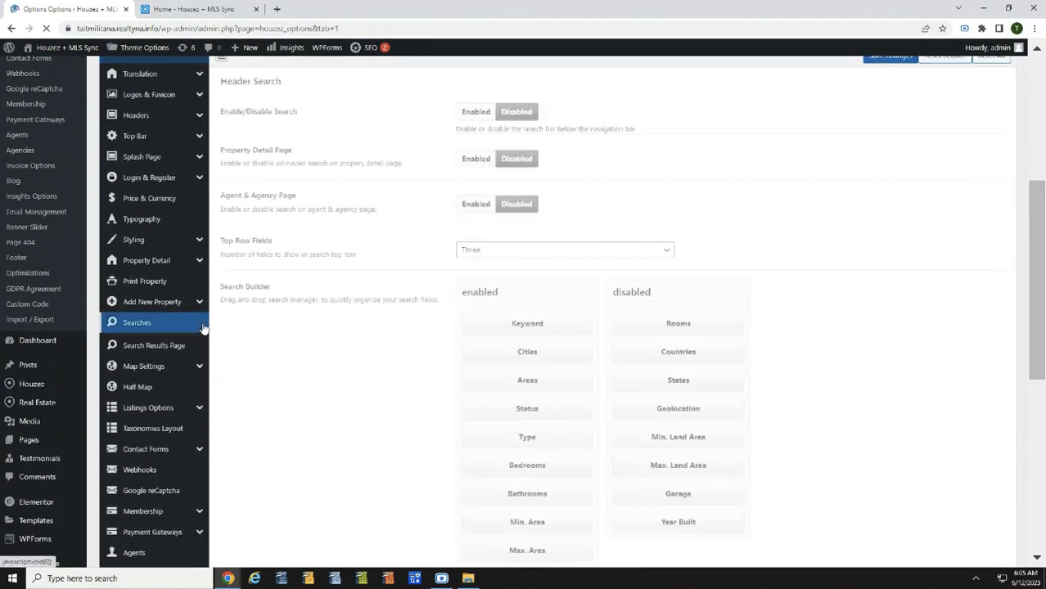
left_click(138, 394)
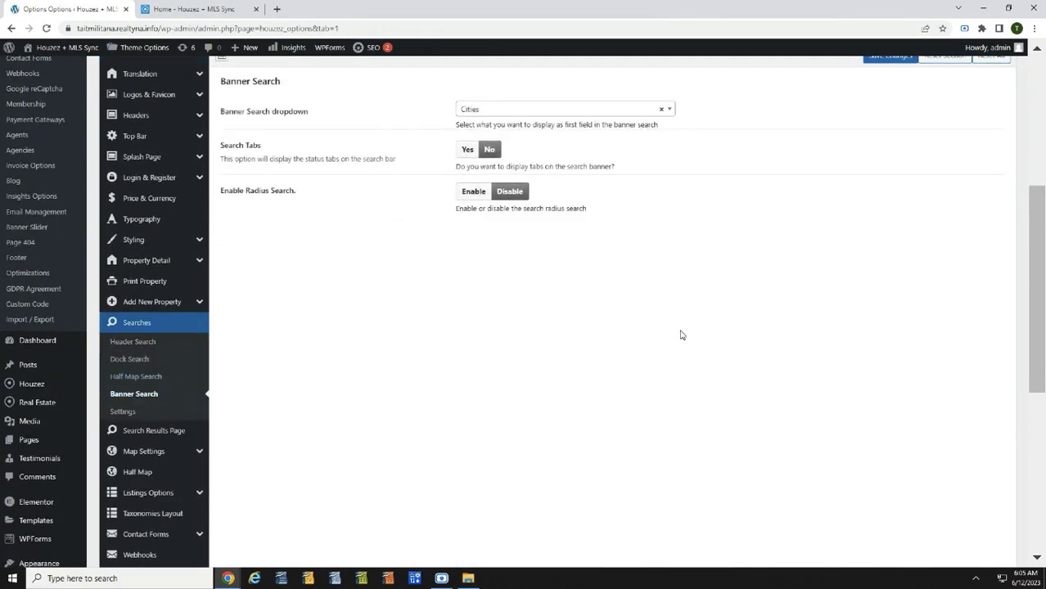
left_click(647, 111)
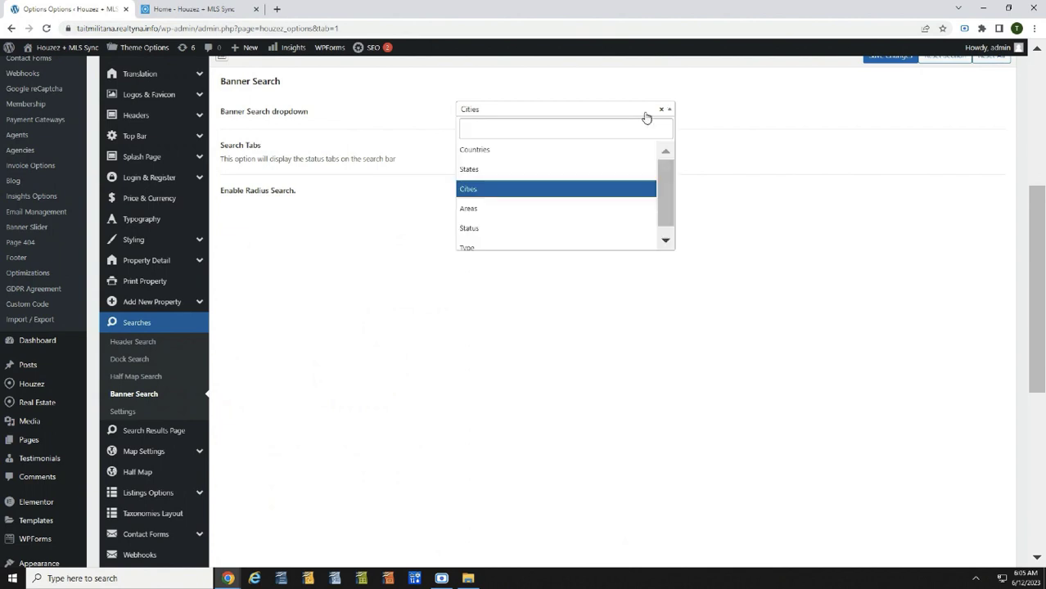
left_click(493, 245)
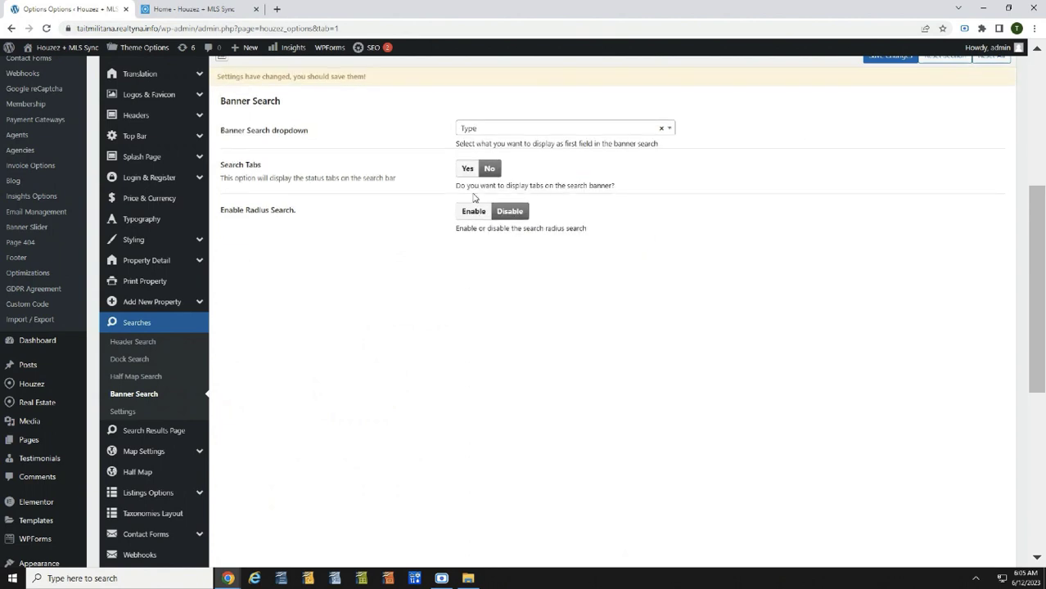
left_click(468, 169)
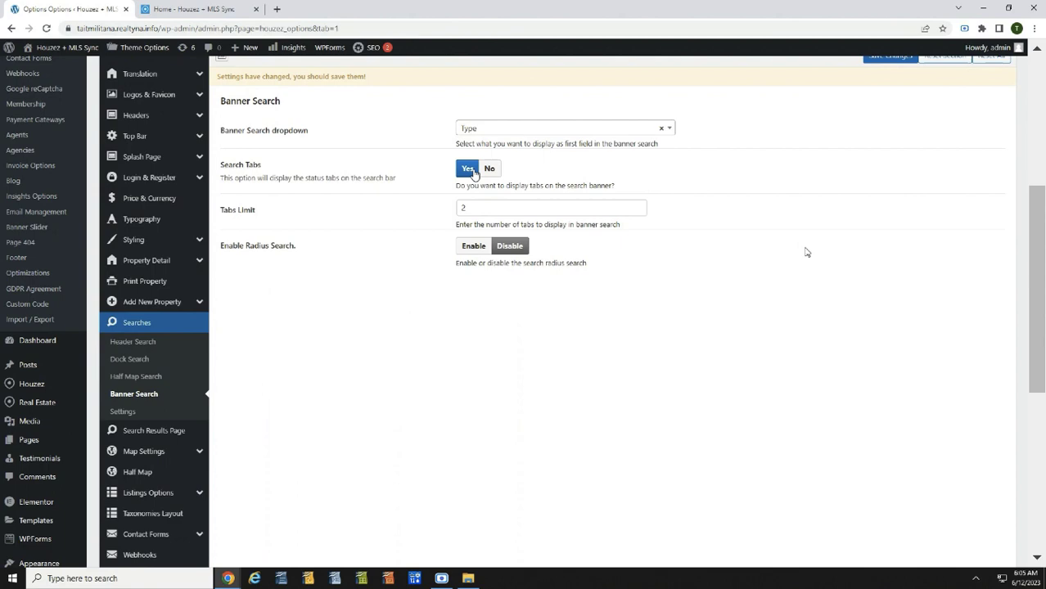
scroll(829, 240, "up", 2)
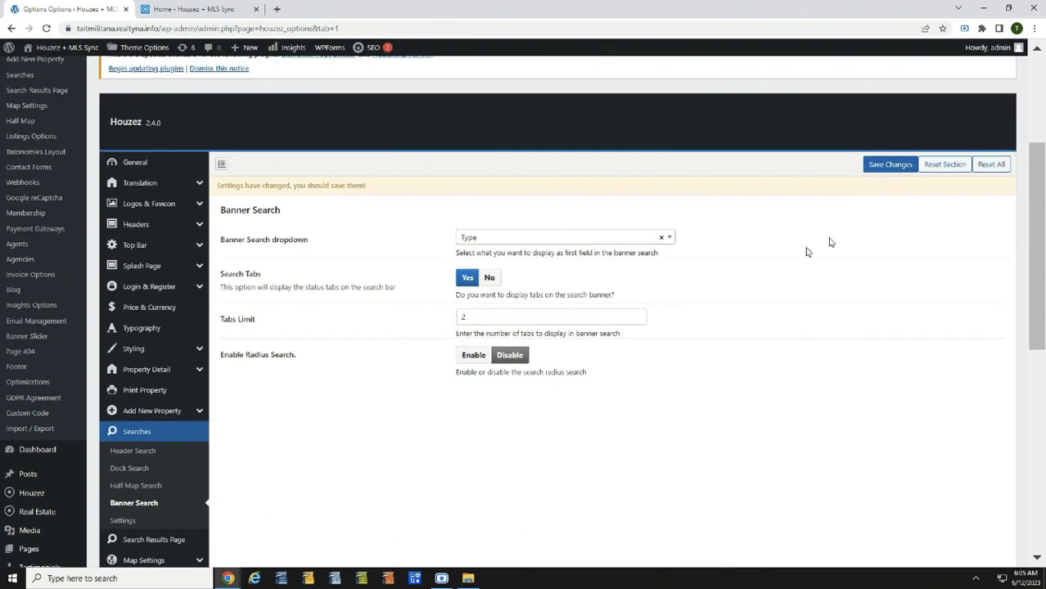
left_click(881, 167)
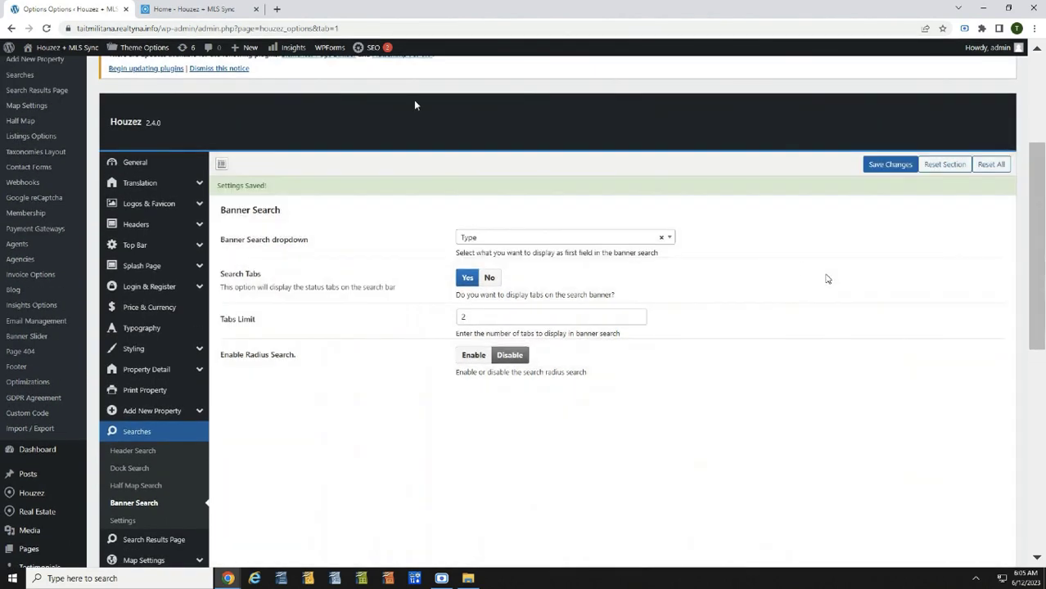
left_click(176, 9)
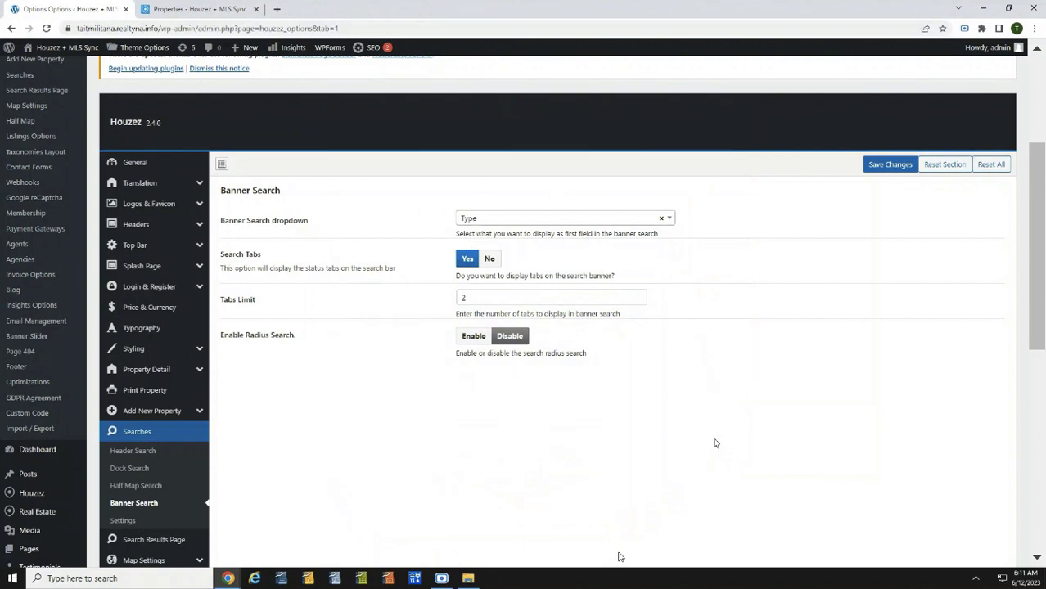
Step: Save Half Map Search with three top row fields, then view the Properties map page
left_click(146, 485)
scroll(394, 414, "down", 3)
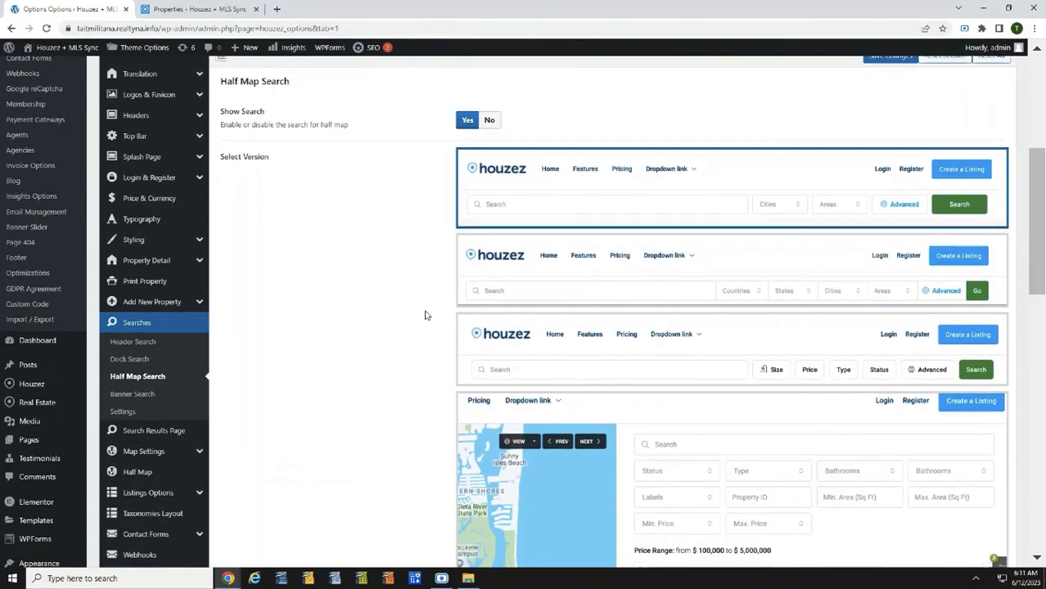
scroll(343, 319, "down", 10)
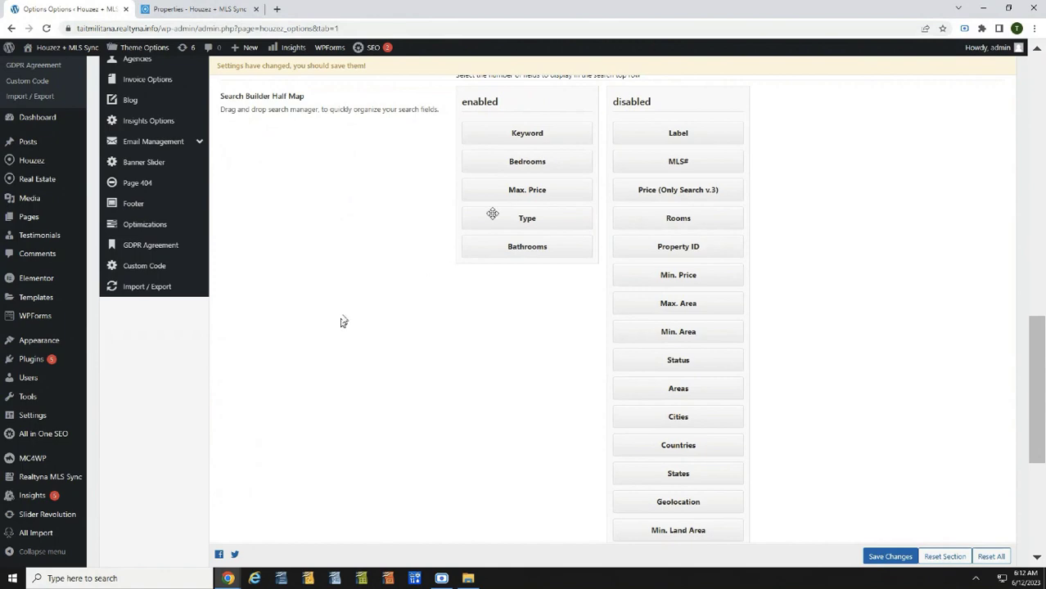
scroll(531, 242, "up", 2)
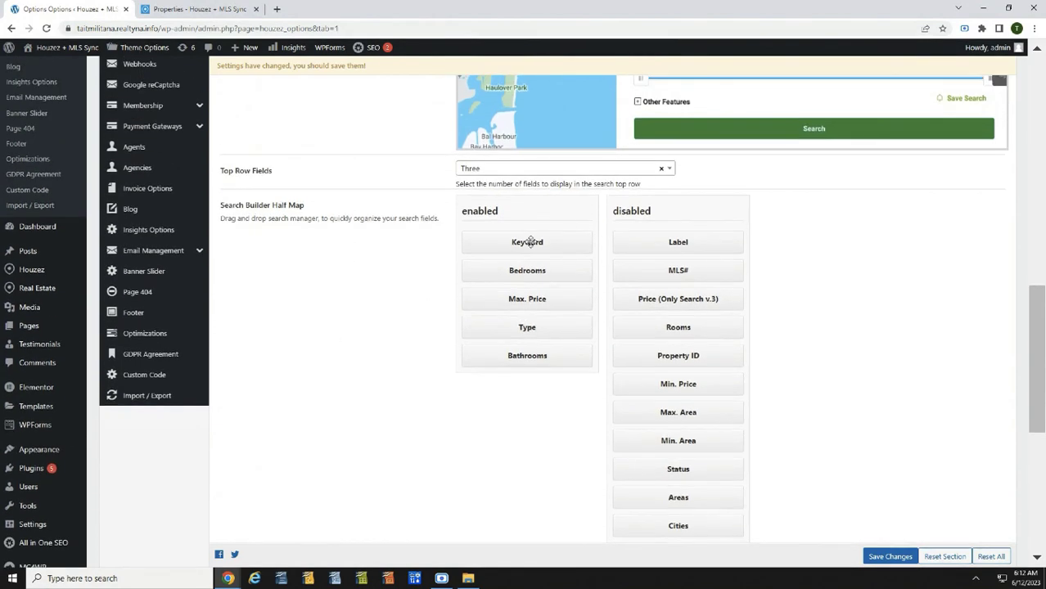
left_click(598, 174)
left_click(597, 173)
scroll(385, 326, "down", 8)
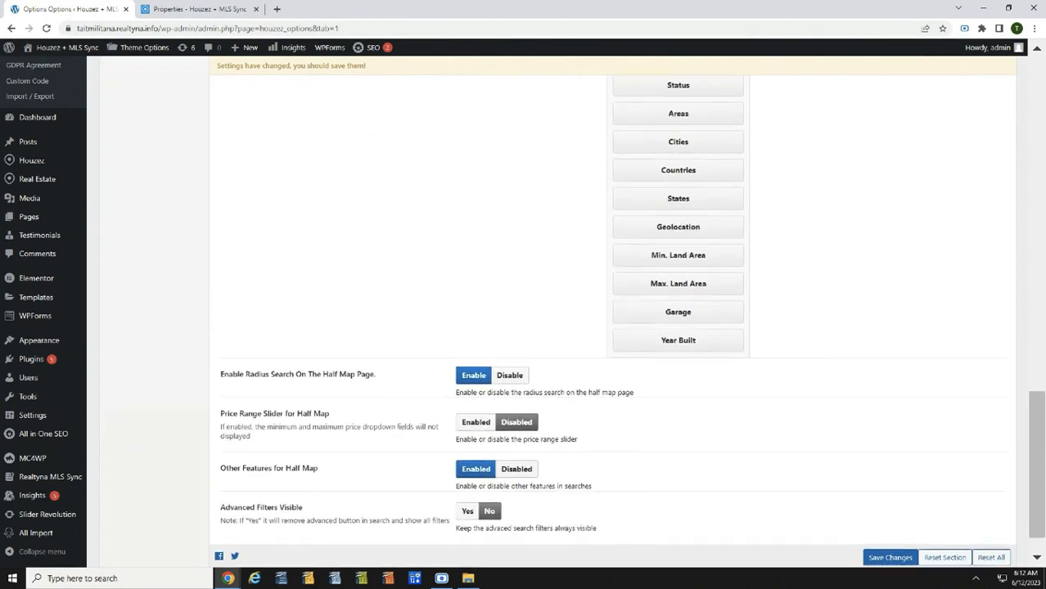
scroll(386, 328, "down", 1)
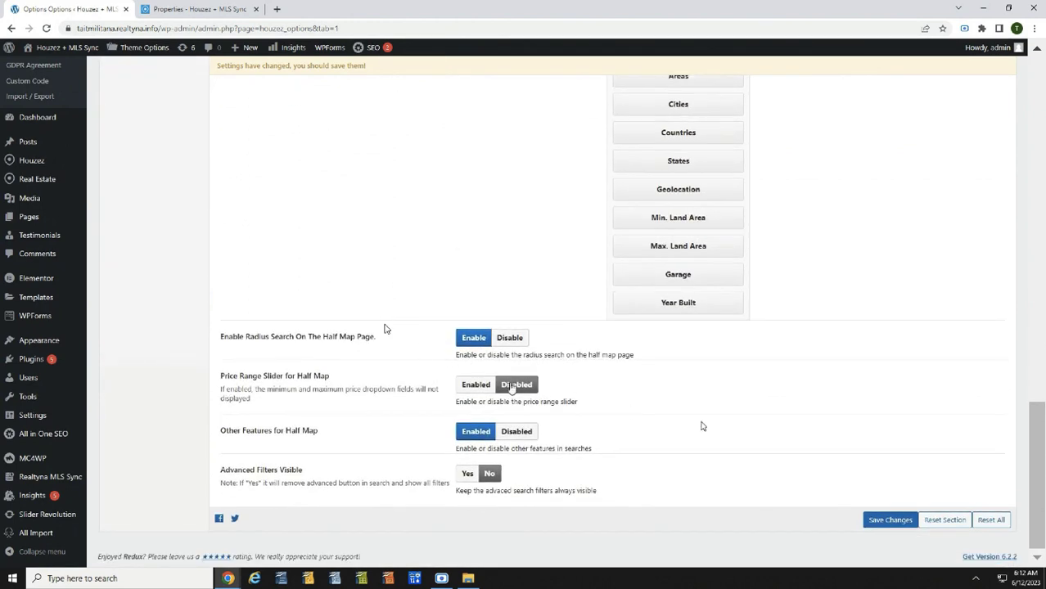
left_click(894, 520)
left_click(197, 10)
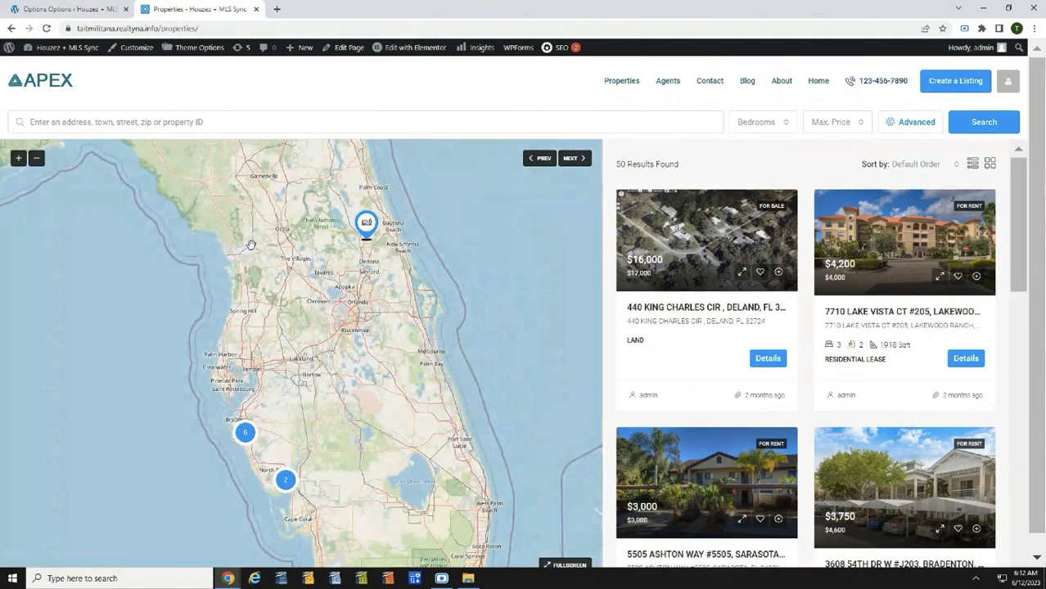
Step: Expand the Advanced filters on the Properties page's half-map search bar
left_click(911, 123)
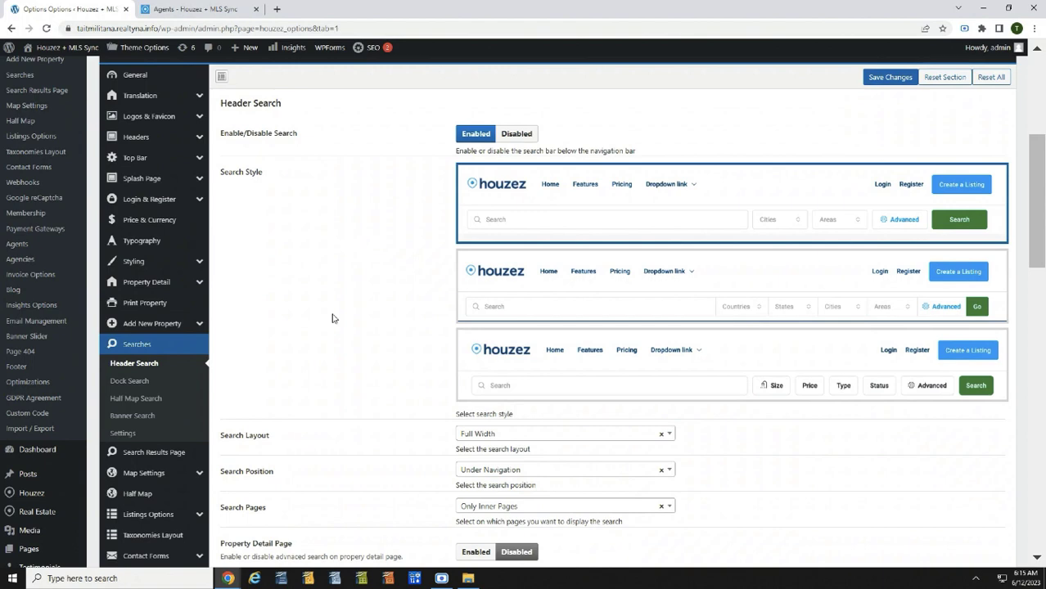
Step: Keep the header search Full Width, Under Navigation, shown on Only Inner Pages
left_click(549, 215)
scroll(334, 244, "down", 3)
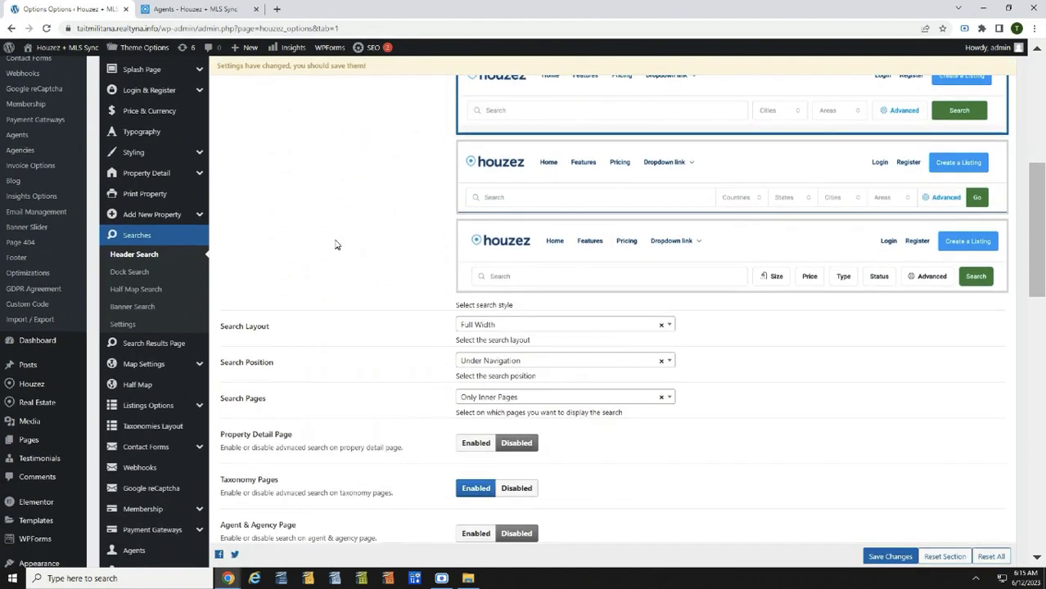
left_click(487, 218)
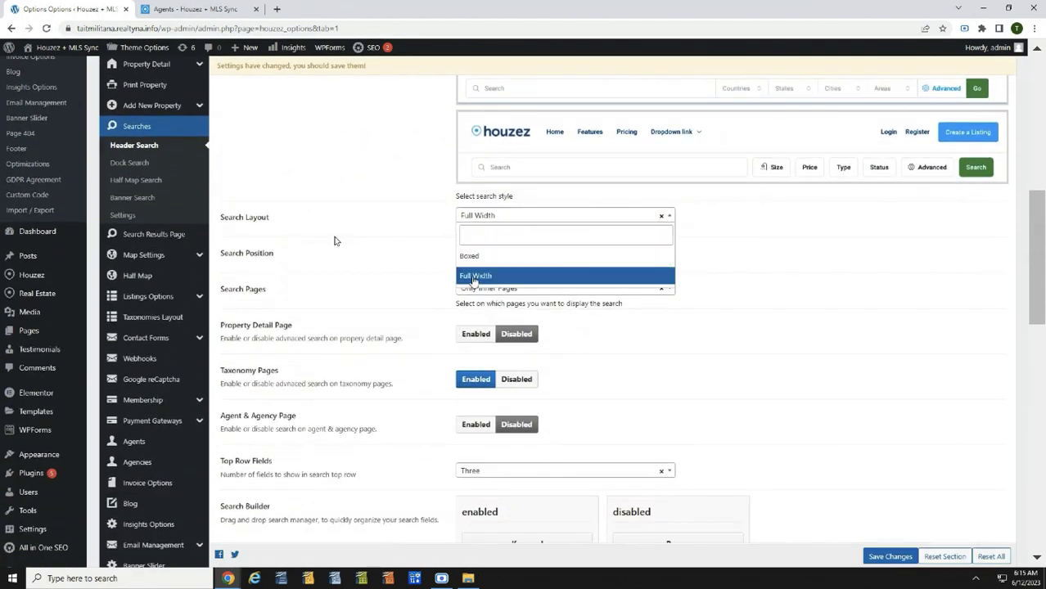
left_click(335, 241)
left_click(491, 254)
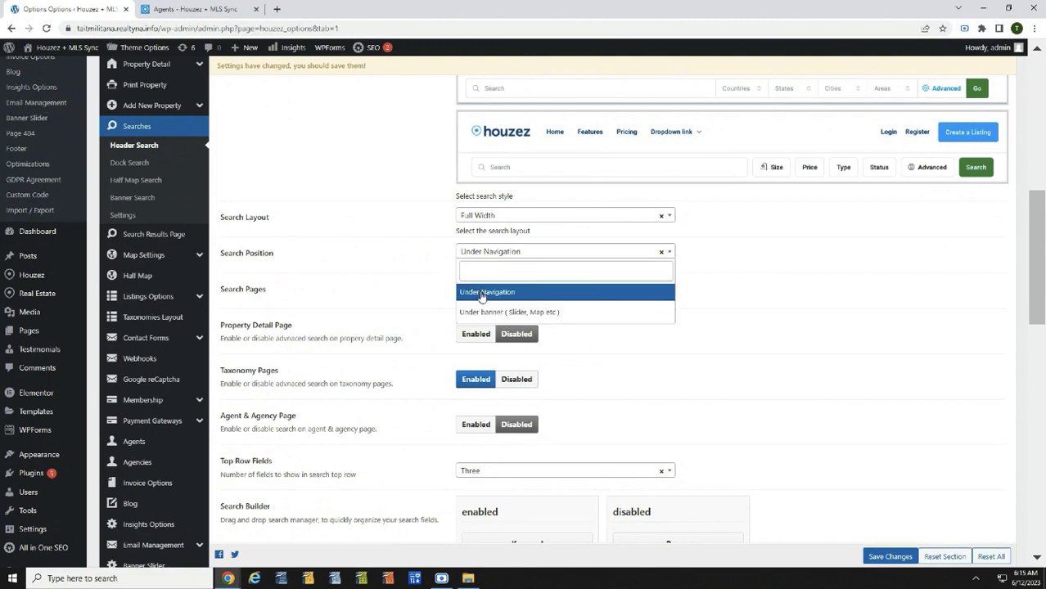
left_click(481, 293)
left_click(483, 289)
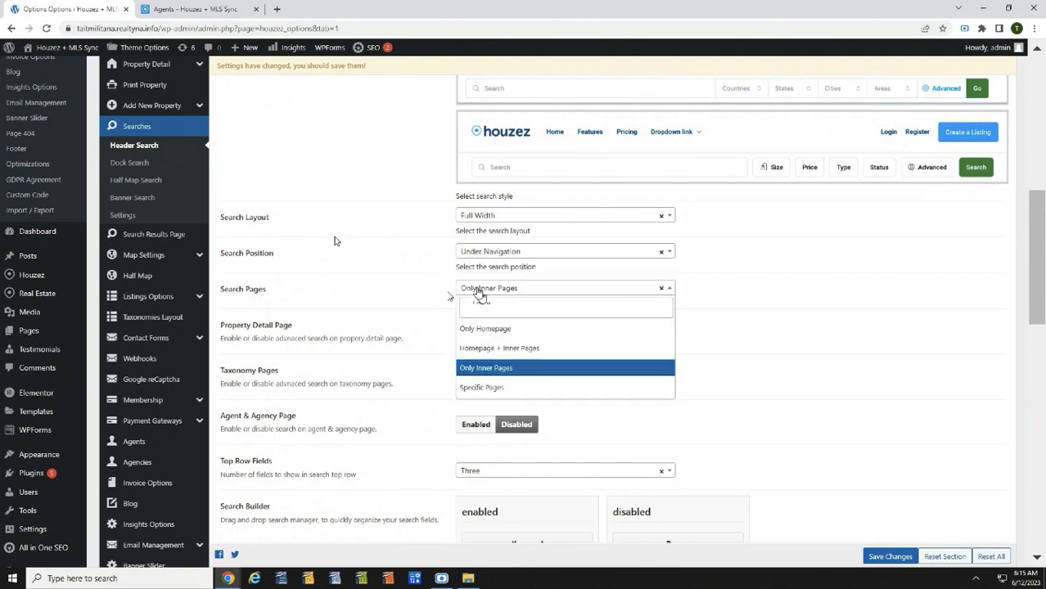
left_click(489, 368)
Step: Disable the Price Range Slider for Mobile and save the header search settings
scroll(336, 213, "down", 3)
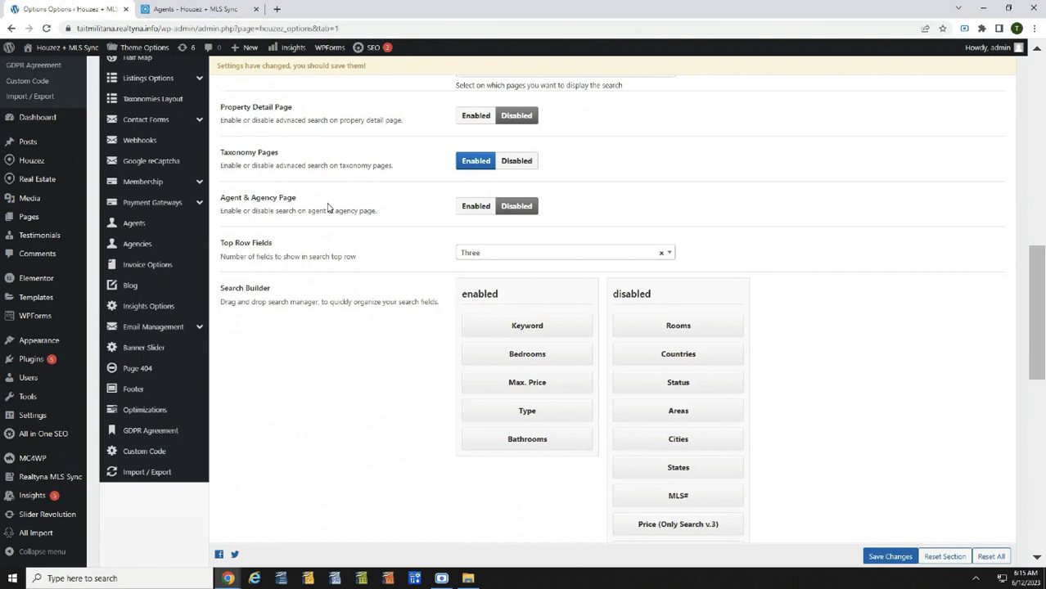
scroll(328, 208, "down", 3)
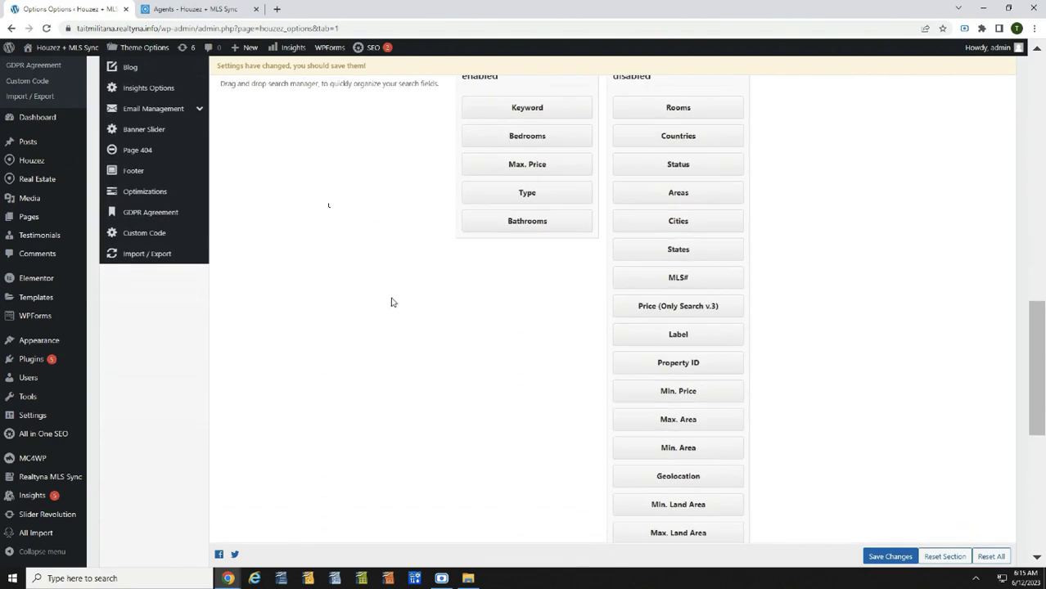
scroll(402, 210, "down", 4)
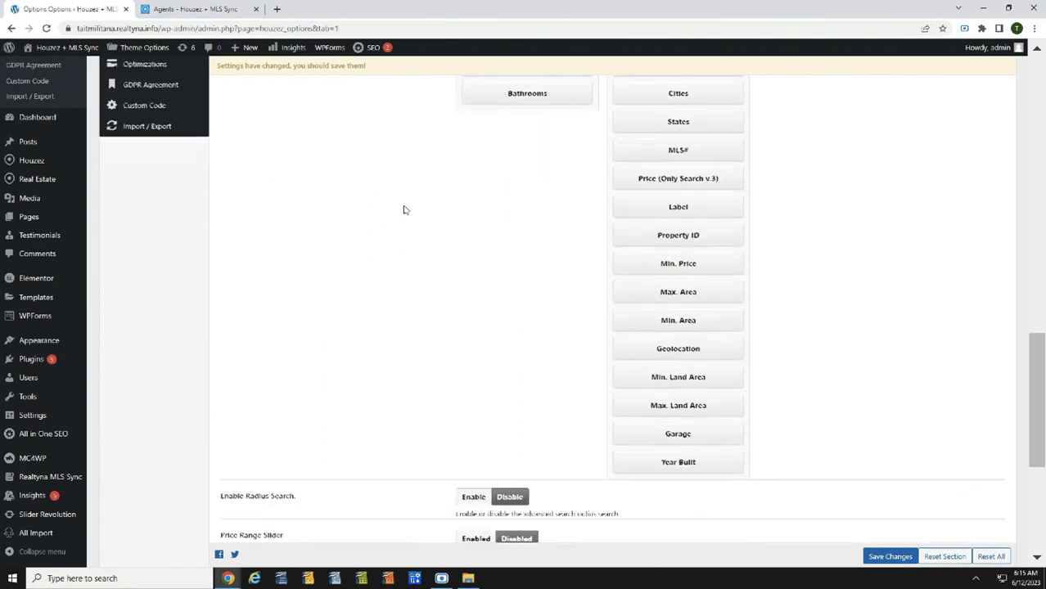
scroll(406, 196, "down", 3)
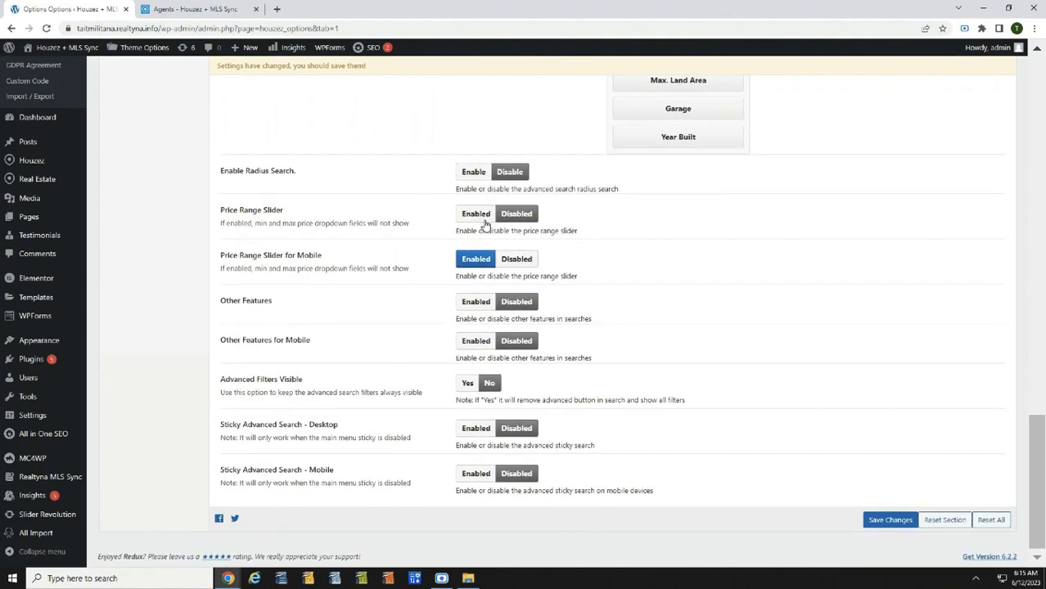
left_click(528, 259)
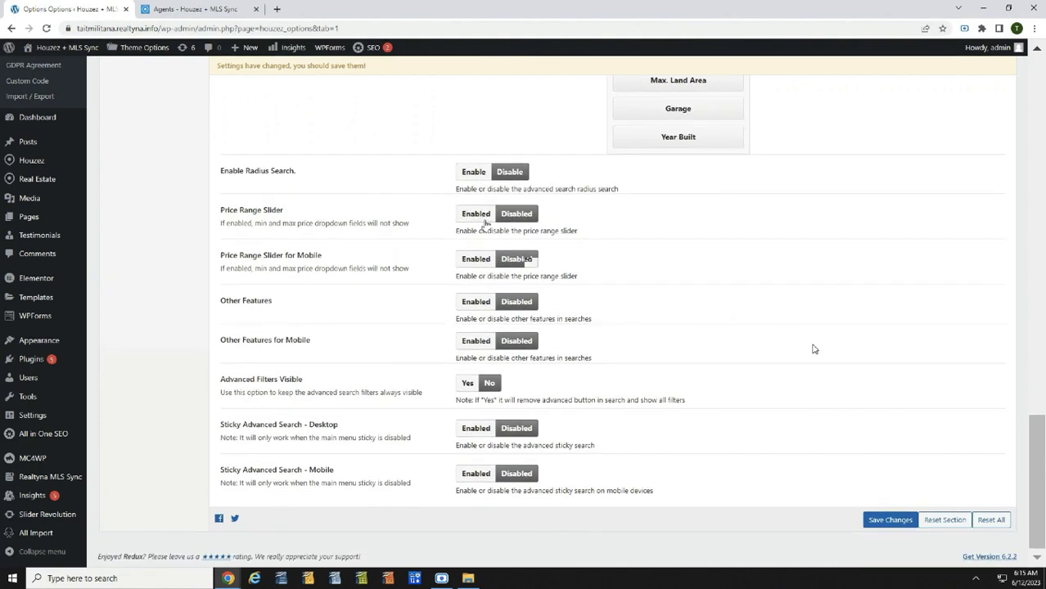
left_click(884, 527)
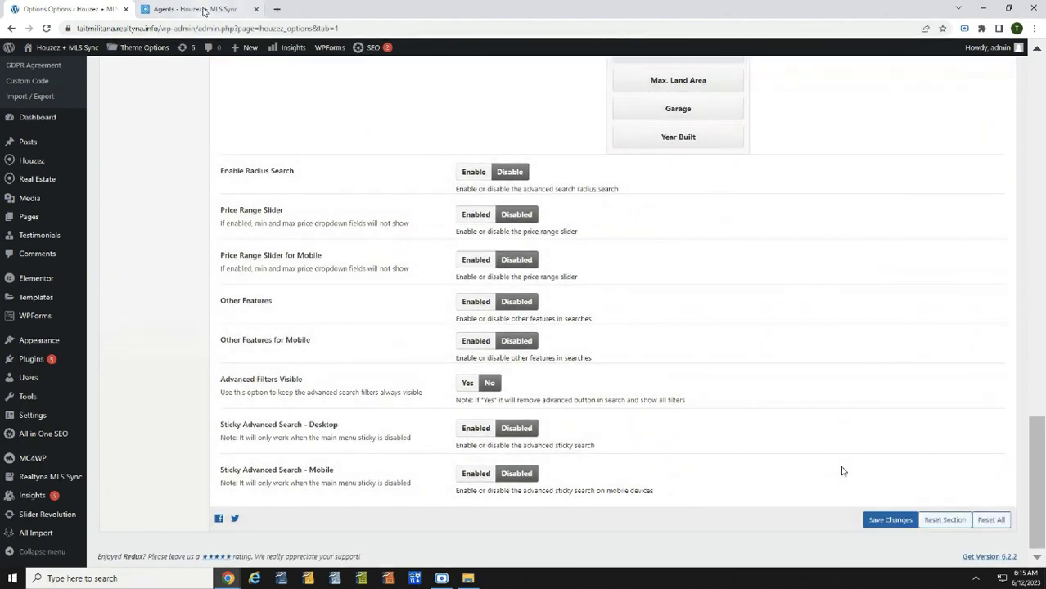
Step: Reload the Agents page and toggle its header search's Advanced filters open and closed
left_click(196, 9)
left_click(47, 28)
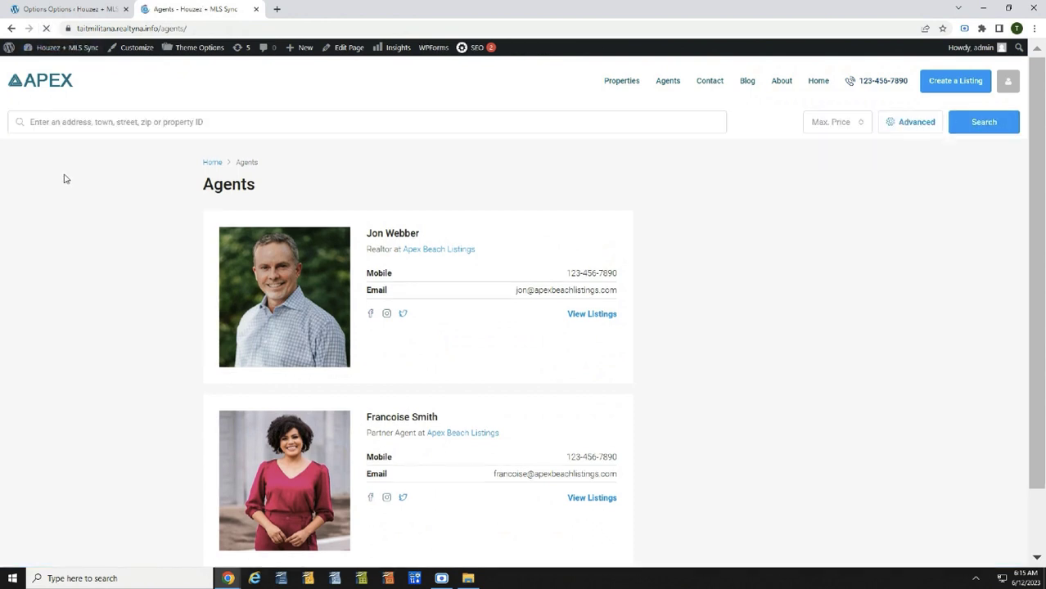
left_click(917, 125)
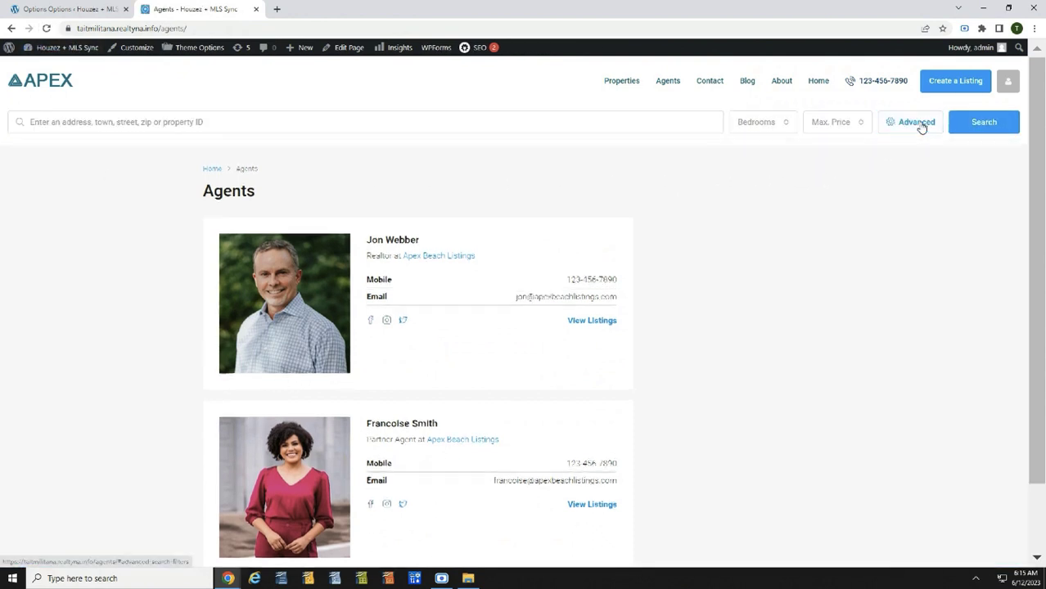
left_click(918, 124)
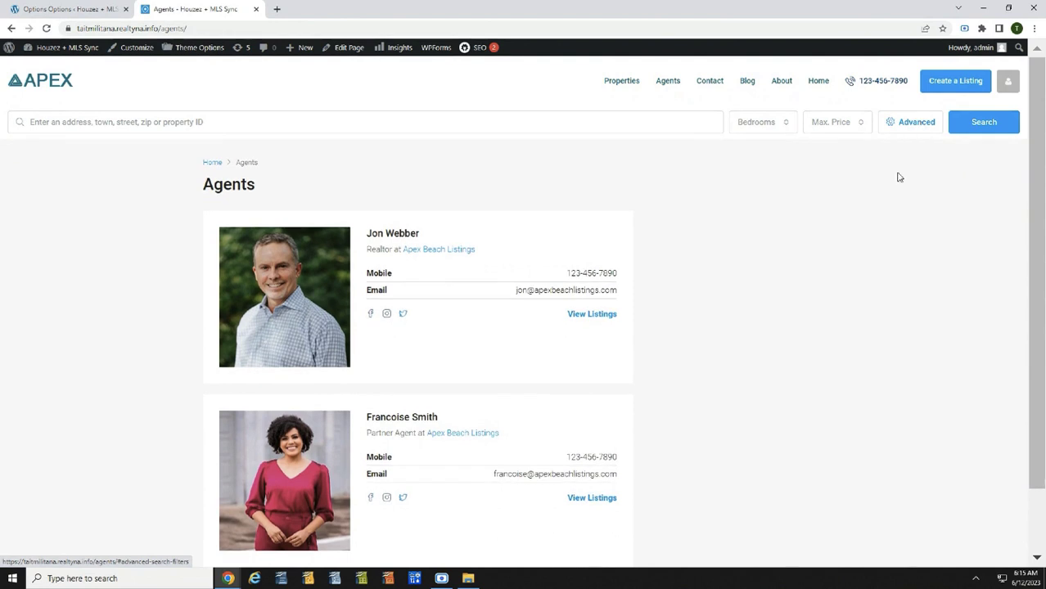